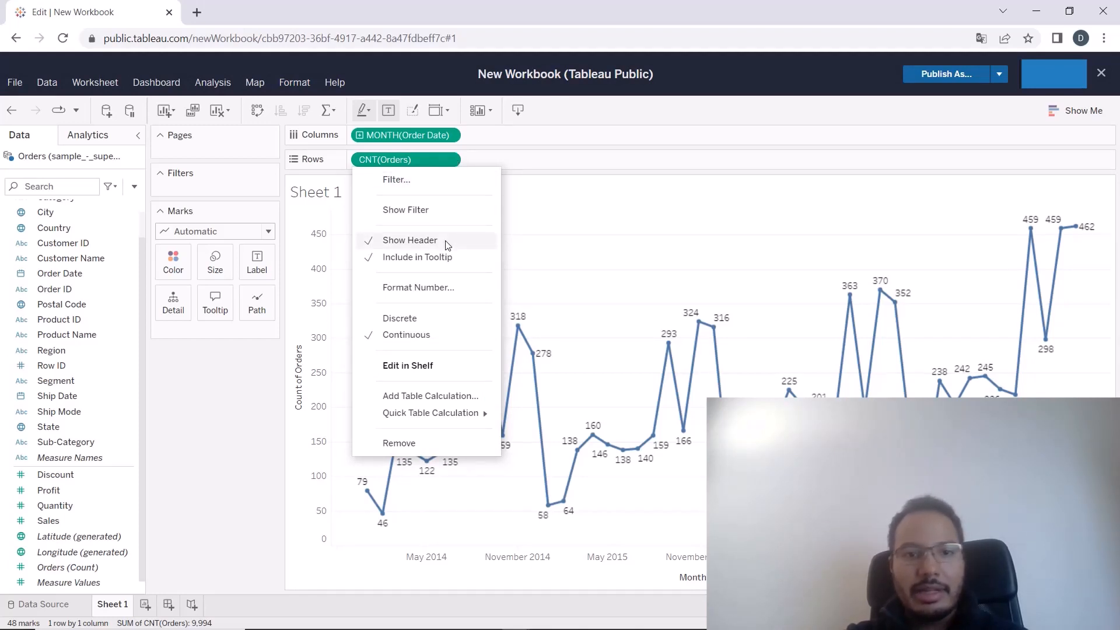
- Apply a Running Total quick table calculation to the order count measure in the rows
{"action": "mouse_move", "coordinate": [429, 414]}
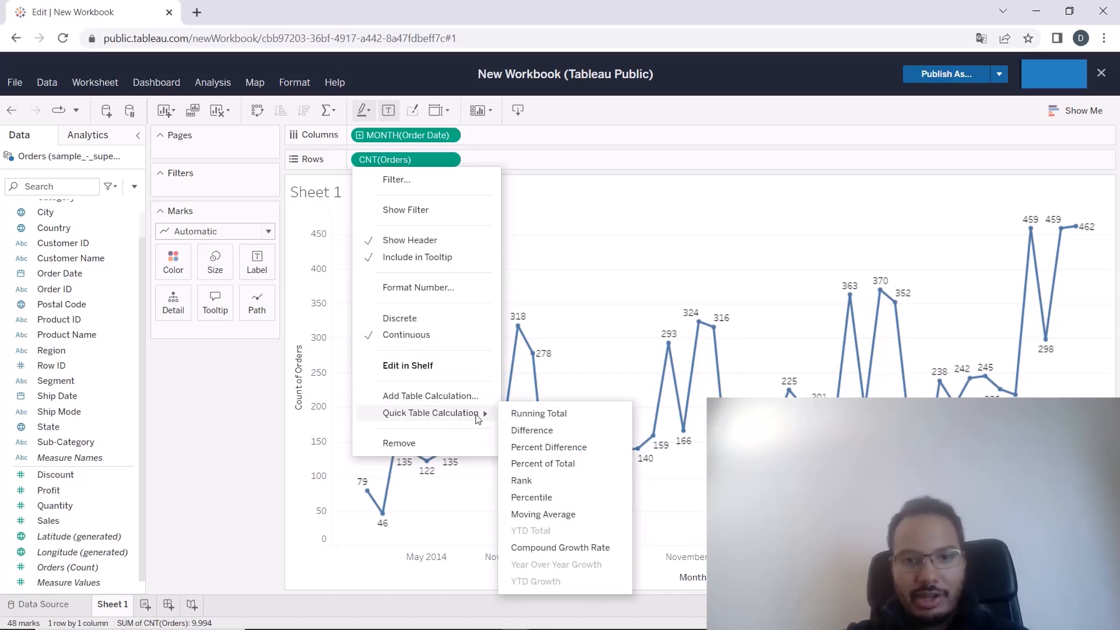
{"action": "left_click", "coordinate": [532, 417]}
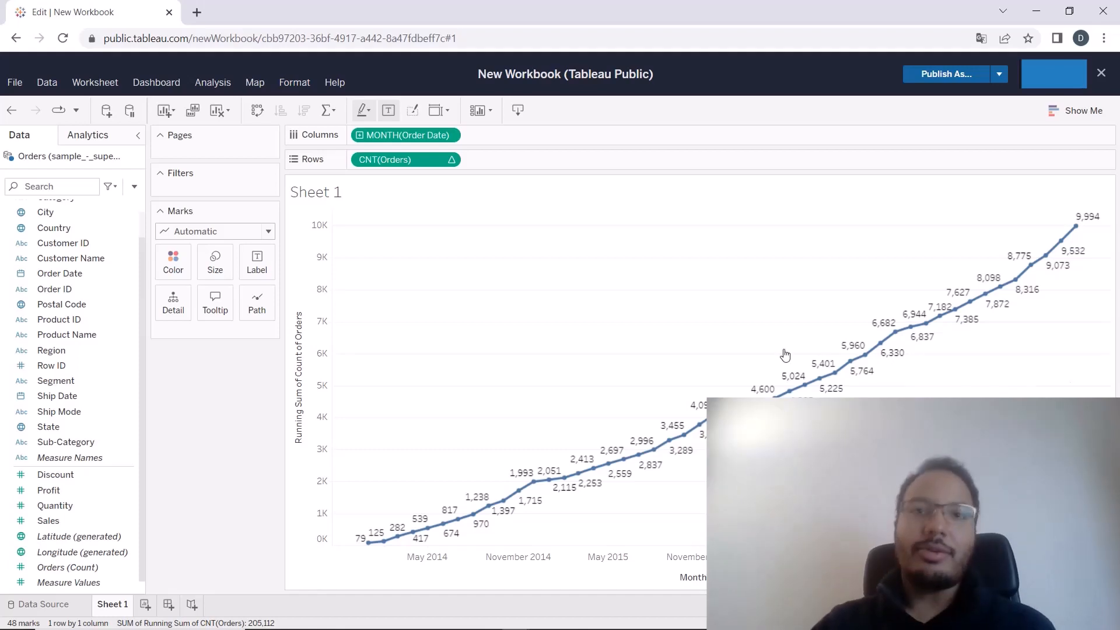
- Create a new calculated field named "Is In Year 2016"
{"action": "left_click", "coordinate": [135, 188]}
{"action": "left_click", "coordinate": [166, 210]}
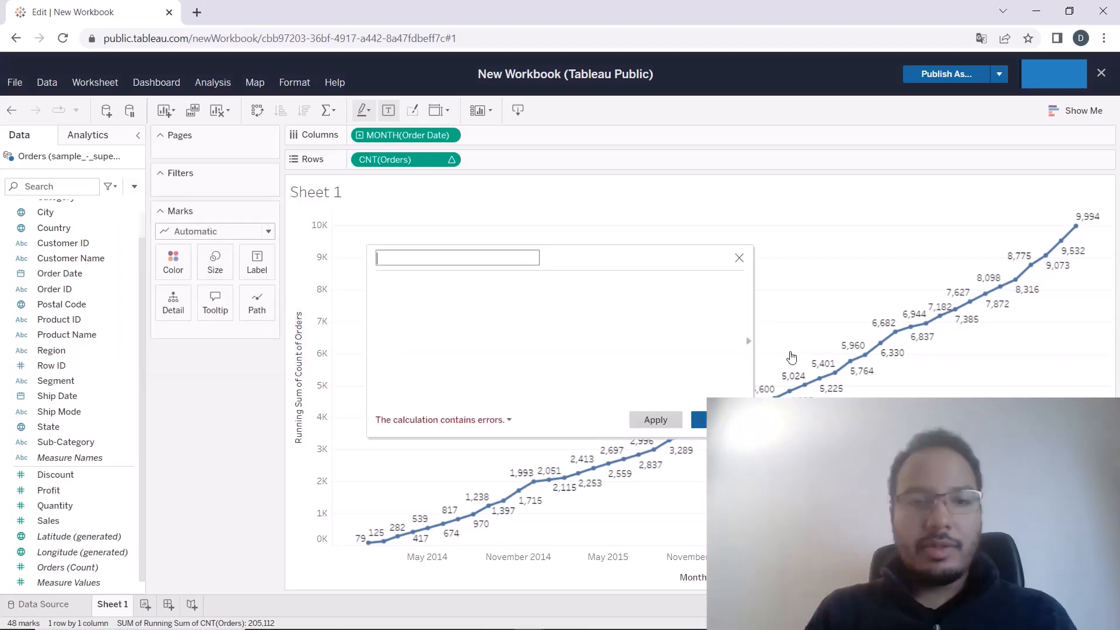
{"action": "type", "text": "Is In"}
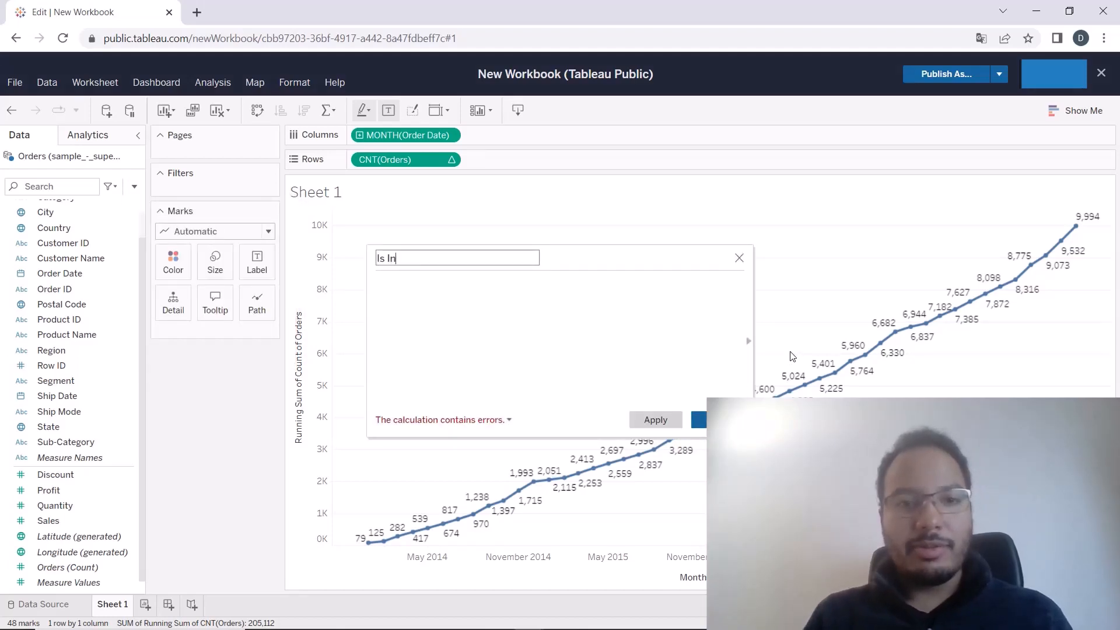
{"action": "type", "text": " Year"}
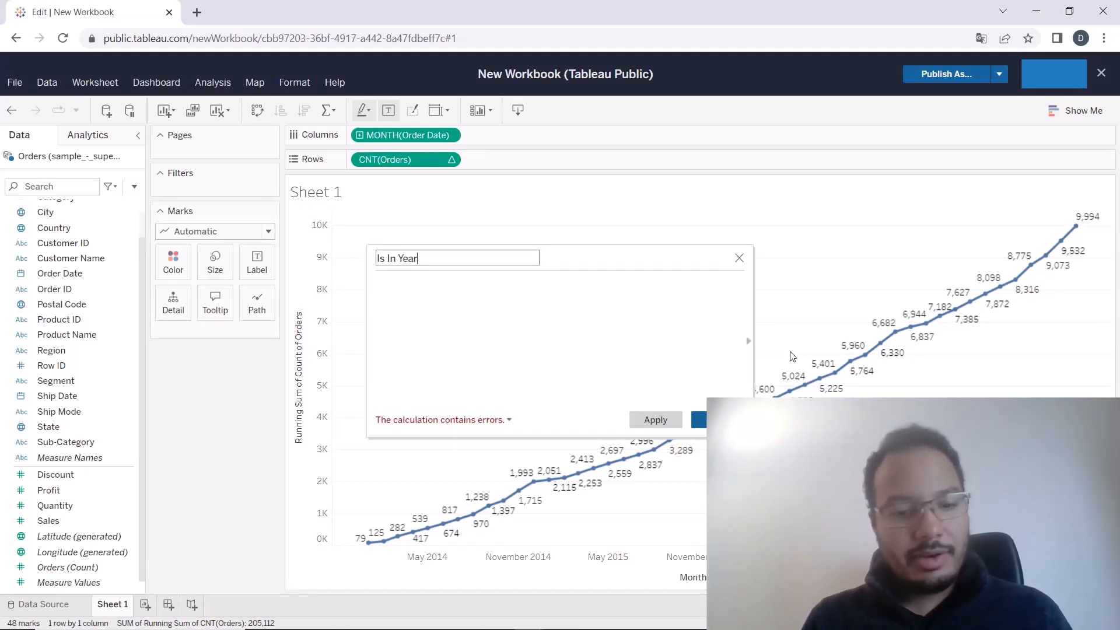
{"action": "type", "text": " 2016"}
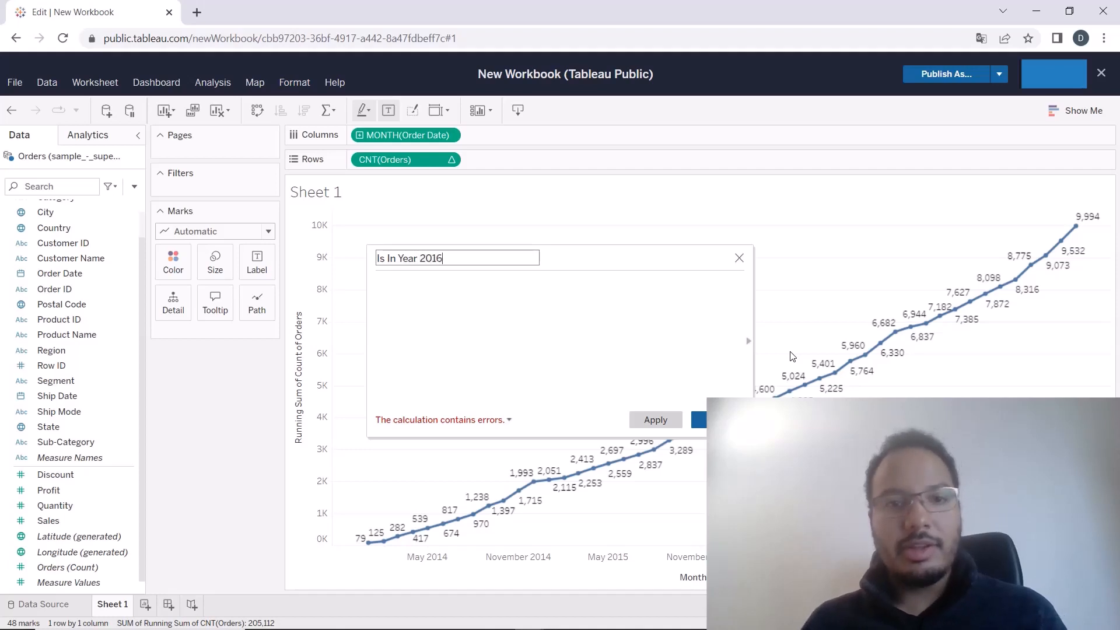
- Enter the formula's condition as IF DATEPART("year", [Order Date]) = 2016
{"action": "left_click", "coordinate": [609, 314]}
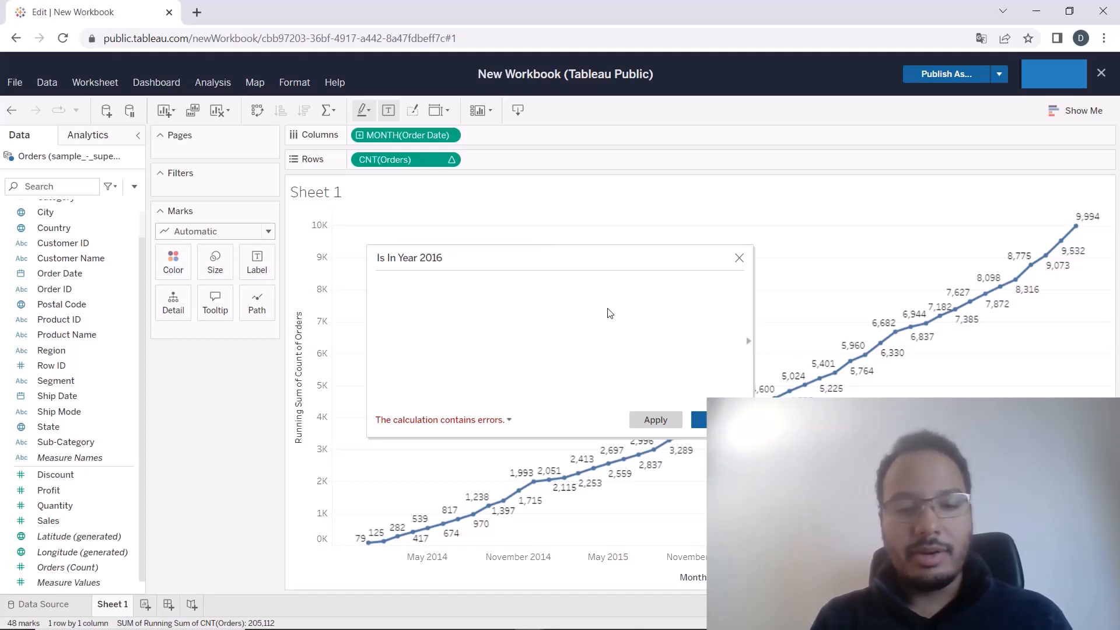
{"action": "type", "text": "IF"}
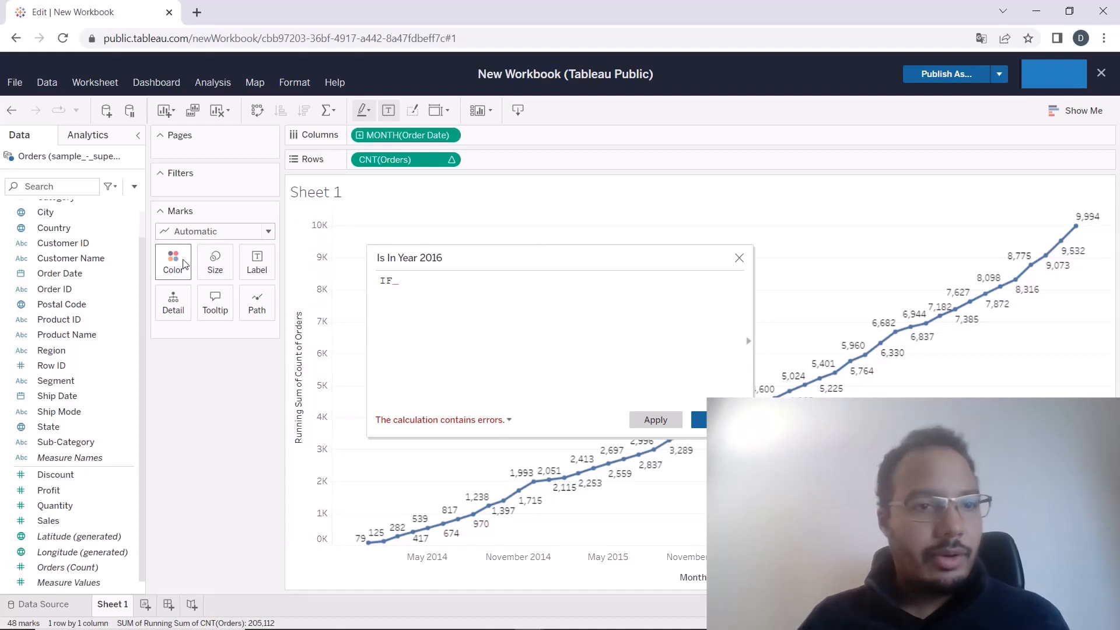
{"action": "left_click_drag", "start_coordinate": [81, 274], "coordinate": [518, 293]}
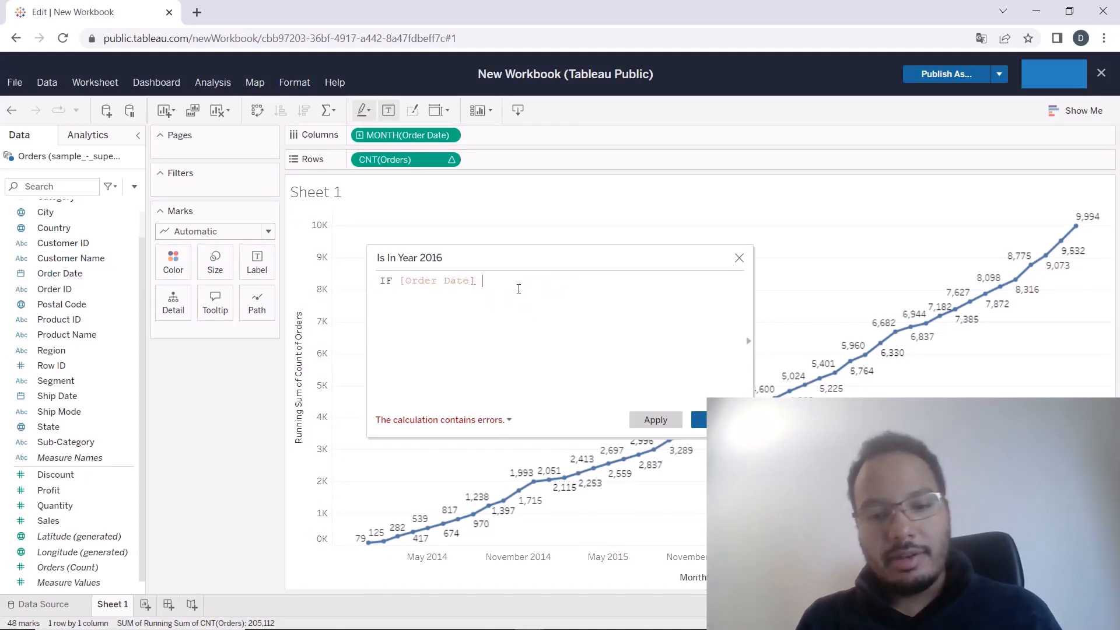
{"action": "type", "text": "= 2016"}
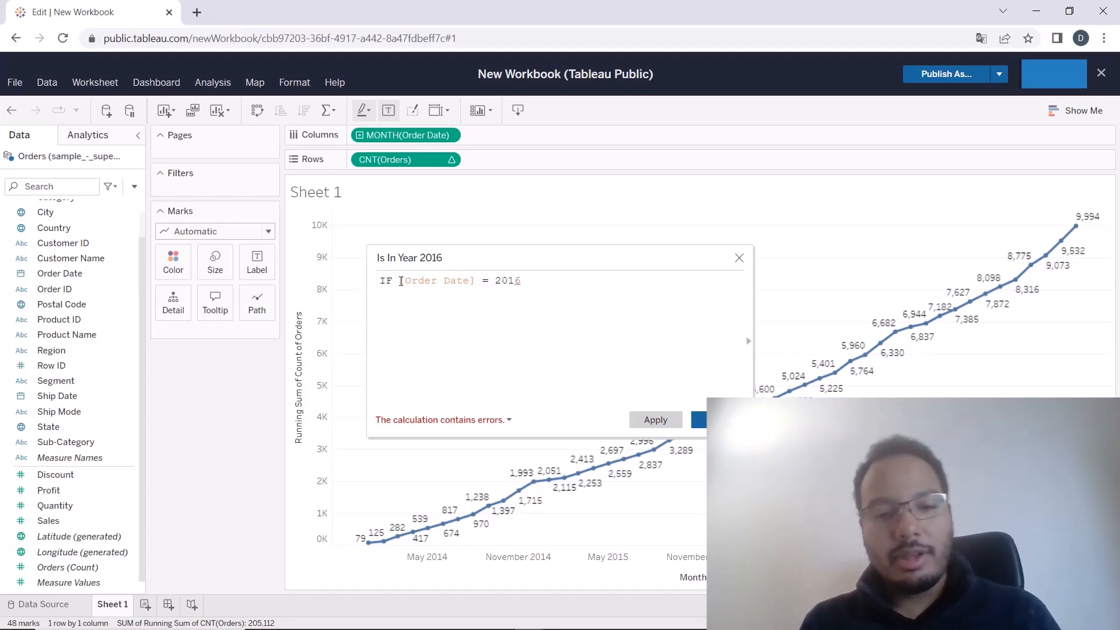
{"action": "left_click", "coordinate": [401, 282]}
{"action": "type", "text": "(ATEPA"}
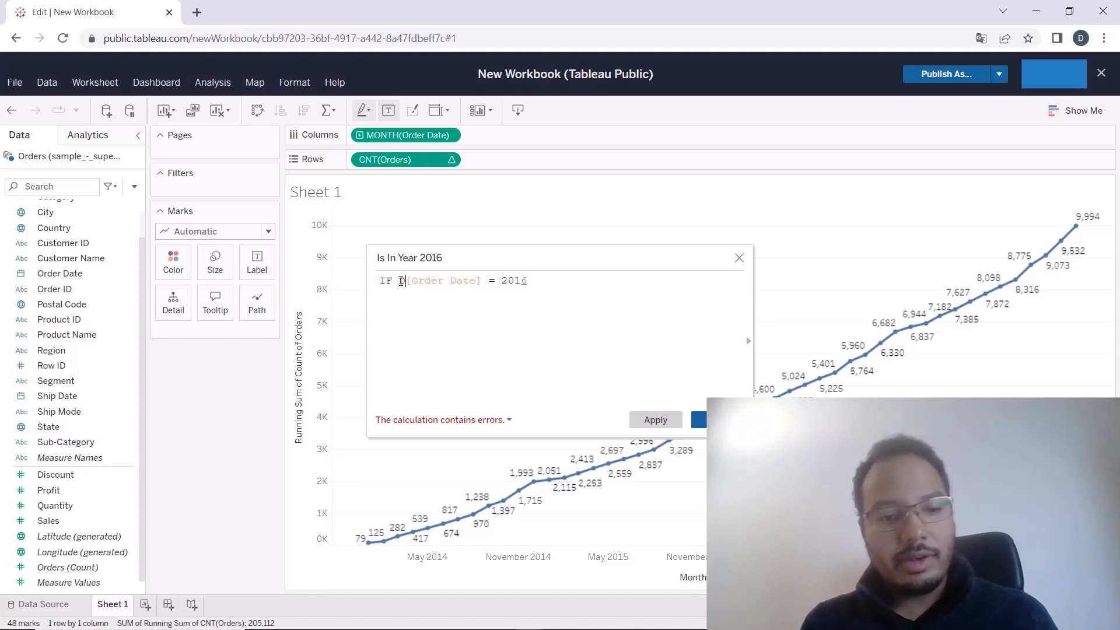
{"action": "type", "text": "RT(\""}
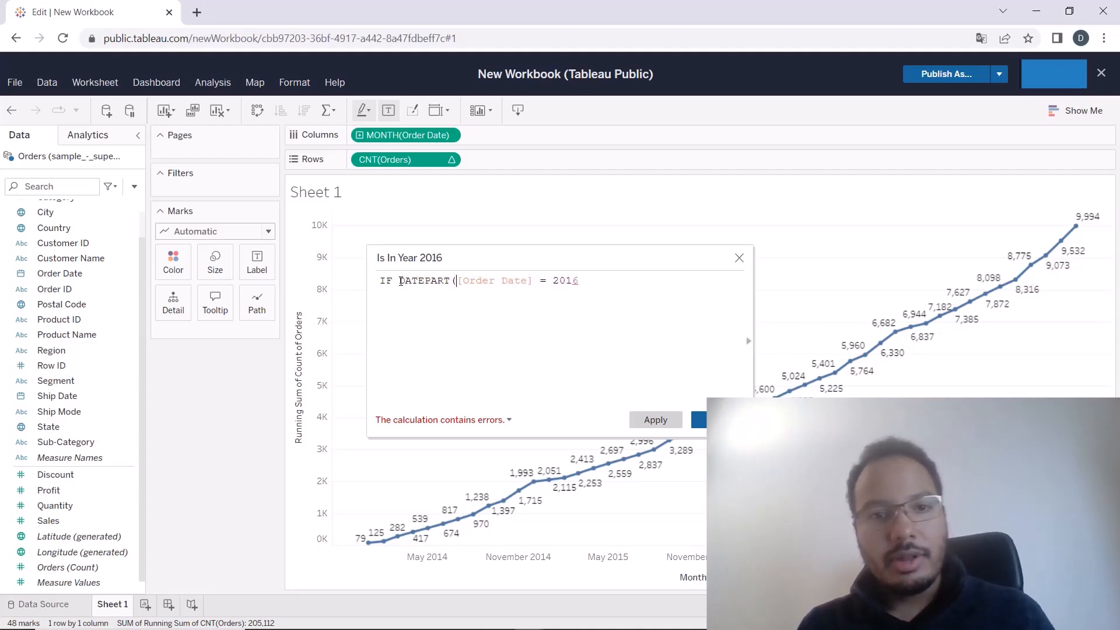
{"action": "type", "text": "year\""}
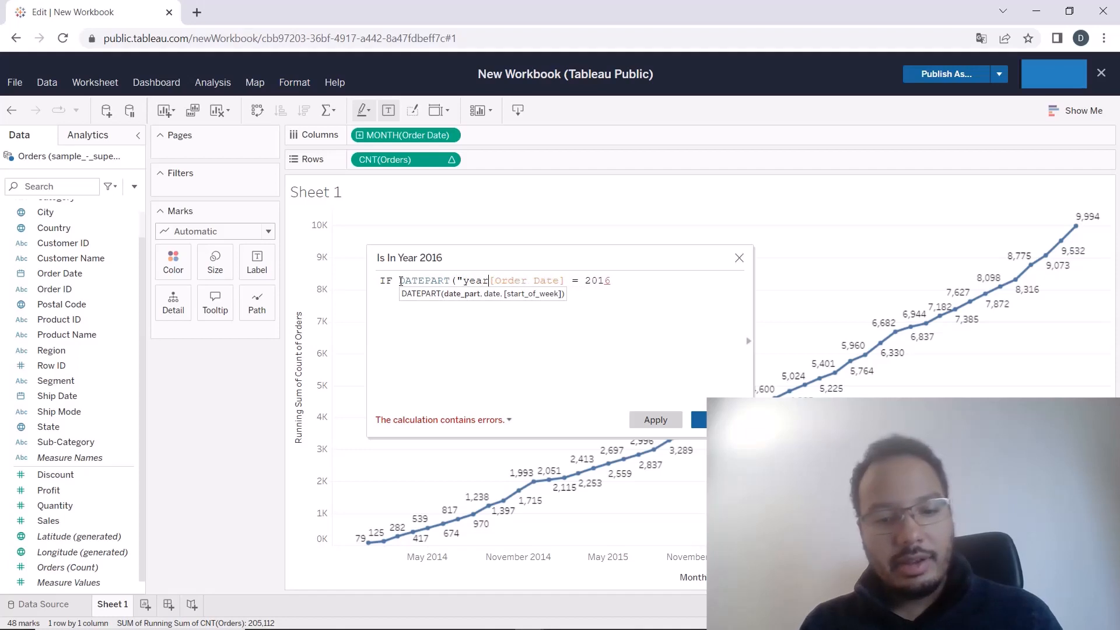
{"action": "type", "text": ","}
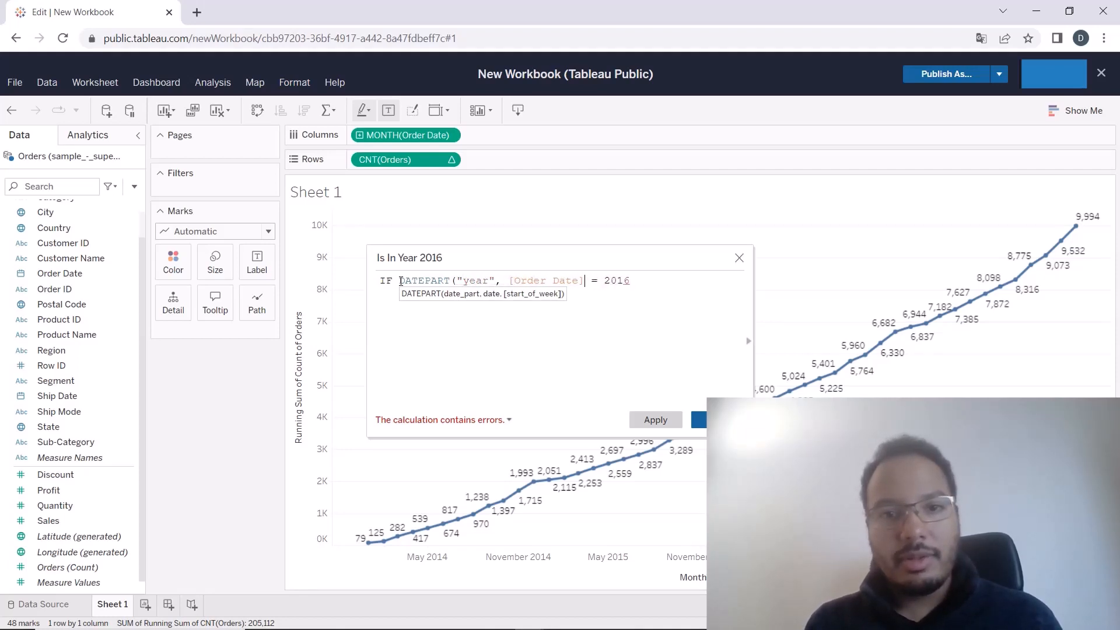
{"action": "left_click", "coordinate": [583, 281]}
{"action": "type", "text": ")"}
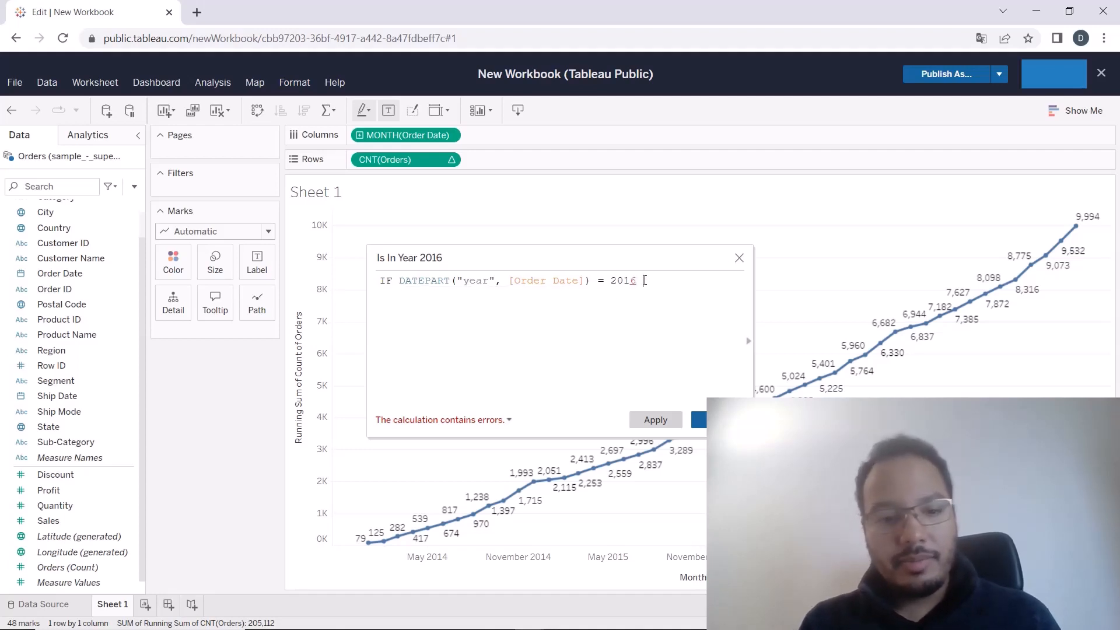
- Complete the formula with THEN [Order Date] END and save the calculated field
{"action": "left_click", "coordinate": [645, 281]}
{"action": "type", "text": "THEN_"}
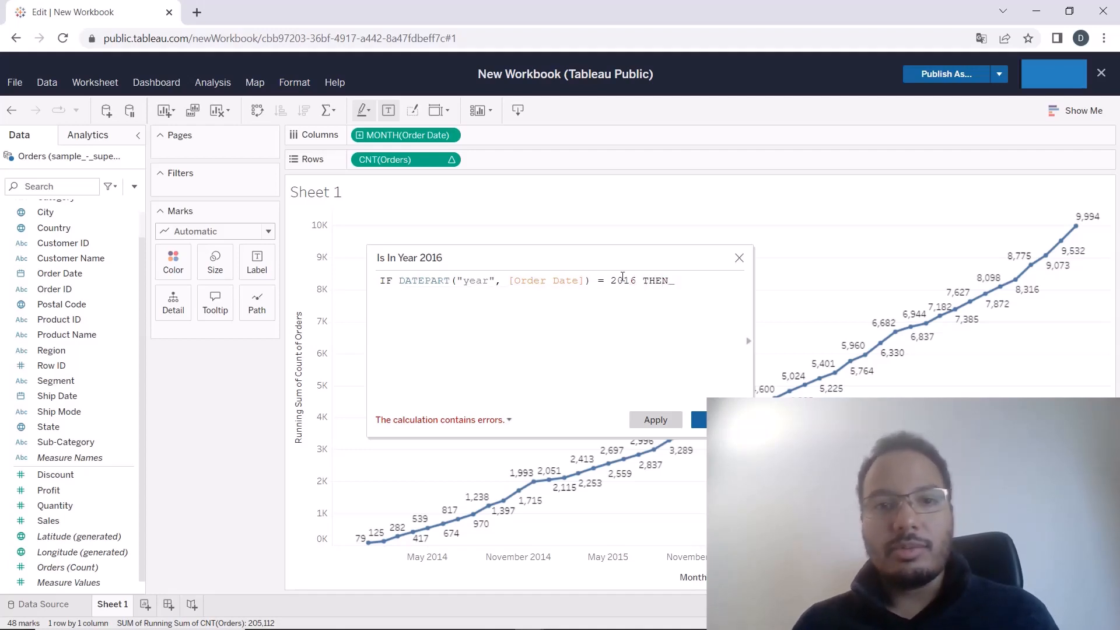
{"action": "left_click_drag", "start_coordinate": [585, 281], "coordinate": [506, 281]}
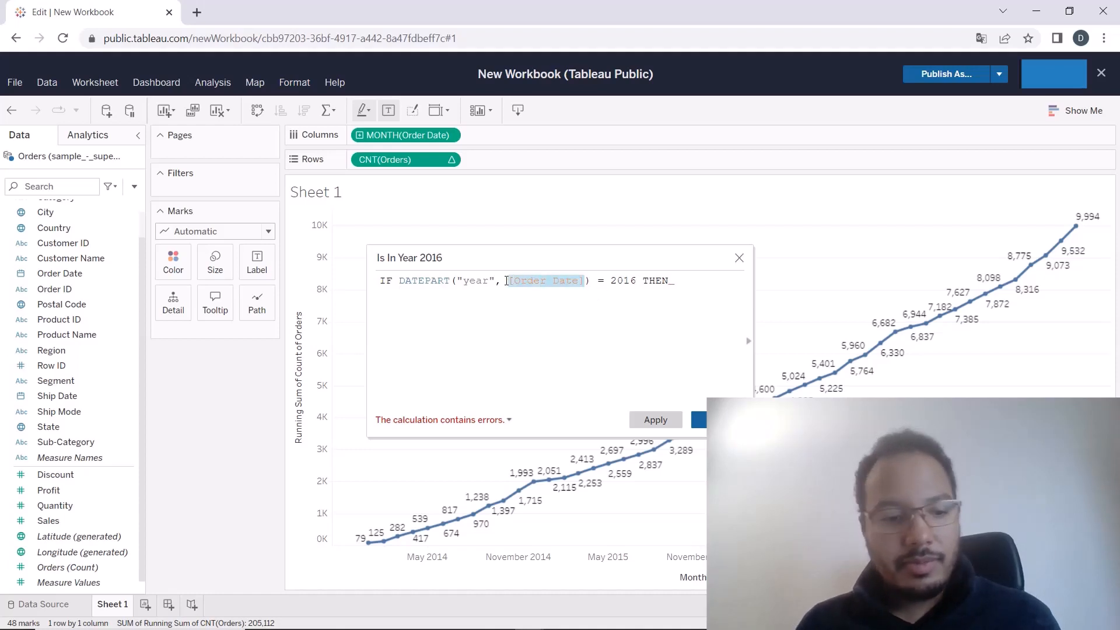
{"action": "key", "text": "ctrl+c"}
{"action": "left_click", "coordinate": [687, 281]}
{"action": "key", "text": "ctrl+v"}
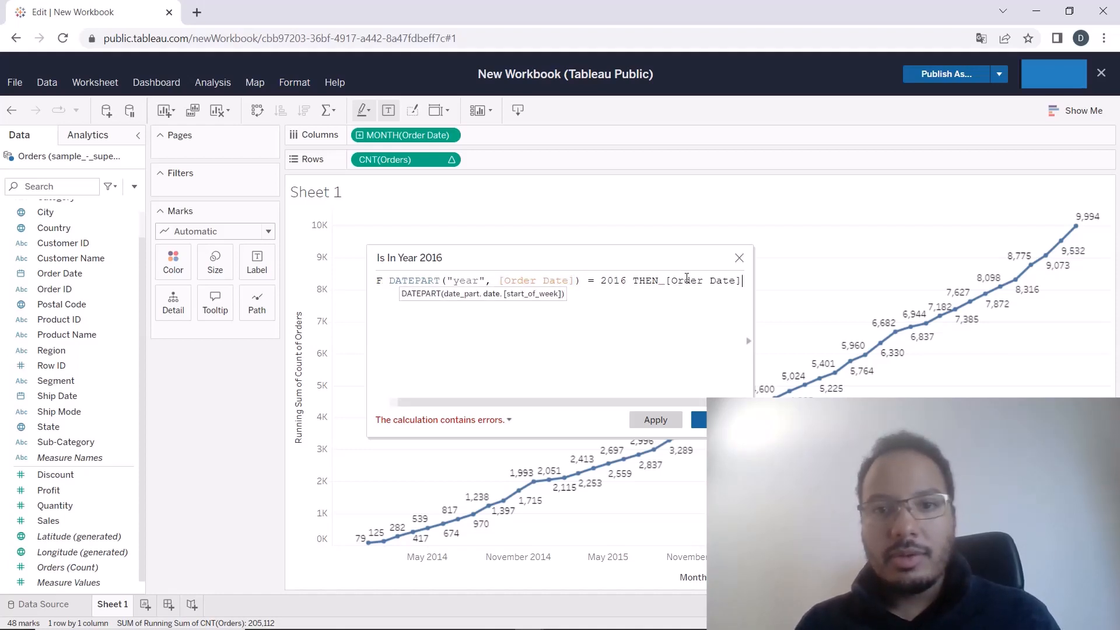
{"action": "type", "text": "END"}
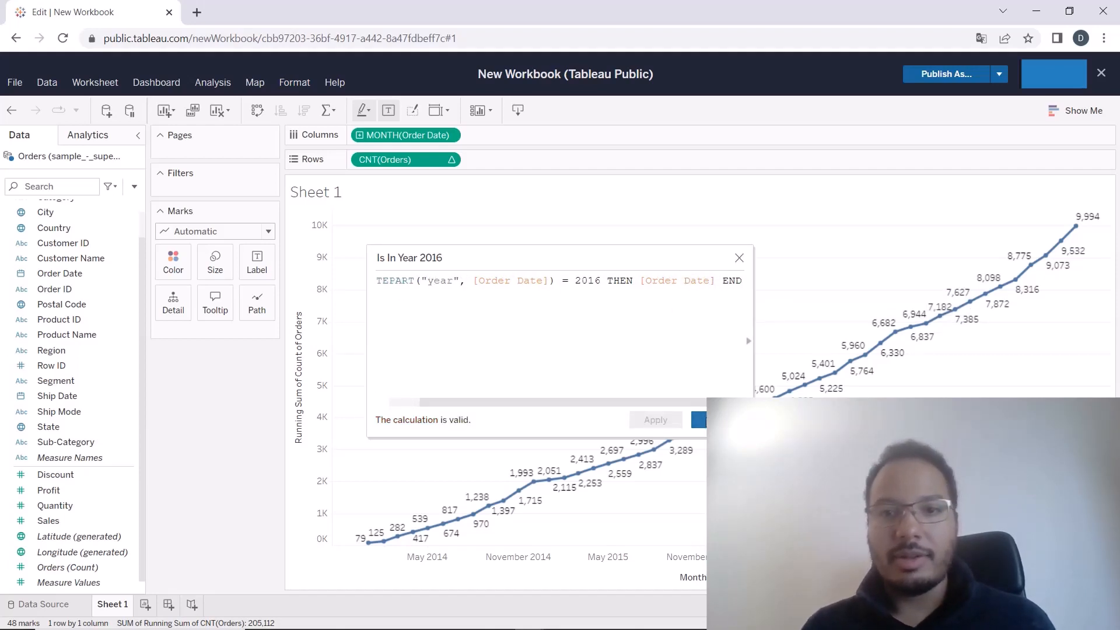
{"action": "left_click", "coordinate": [699, 420]}
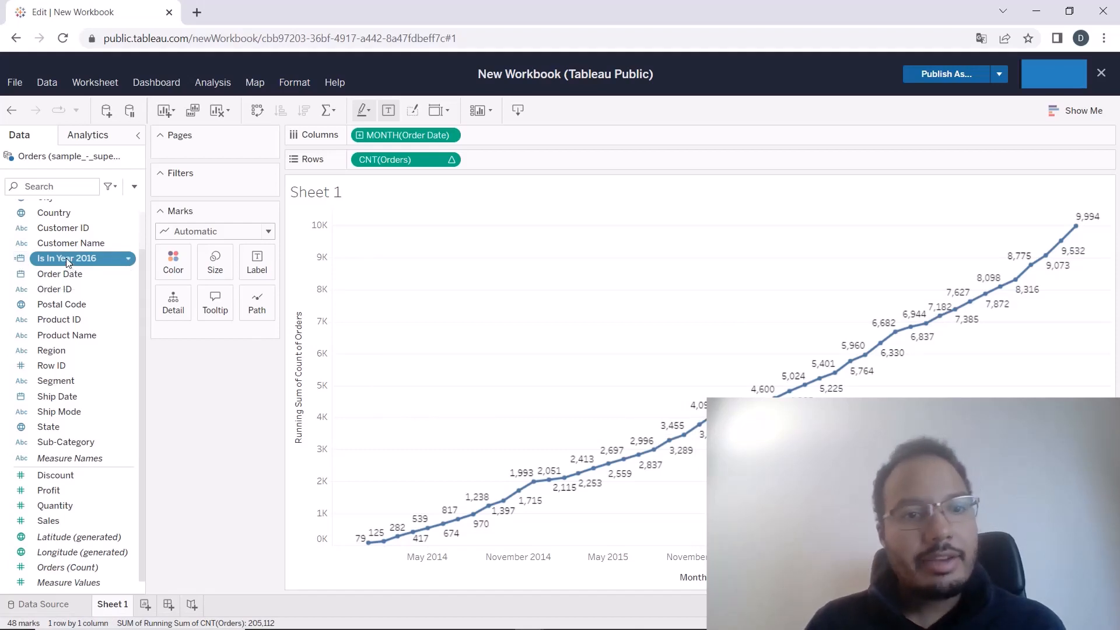
- Color the running total line by the Is In Year 2016 field
{"action": "left_click_drag", "start_coordinate": [65, 258], "coordinate": [173, 264]}
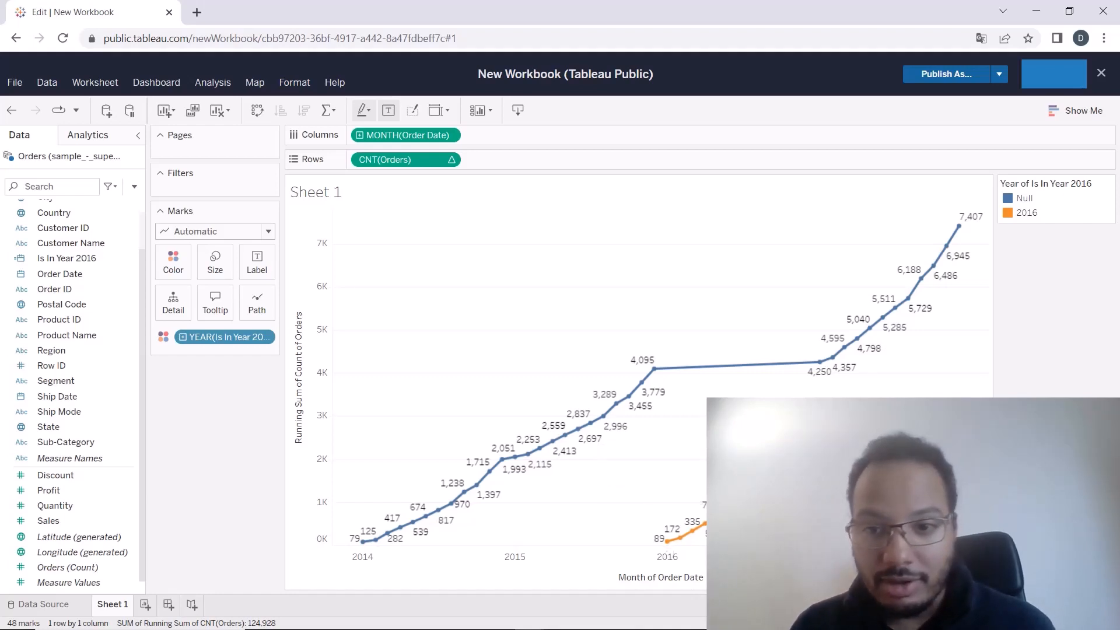
{"action": "mouse_move", "coordinate": [673, 530]}
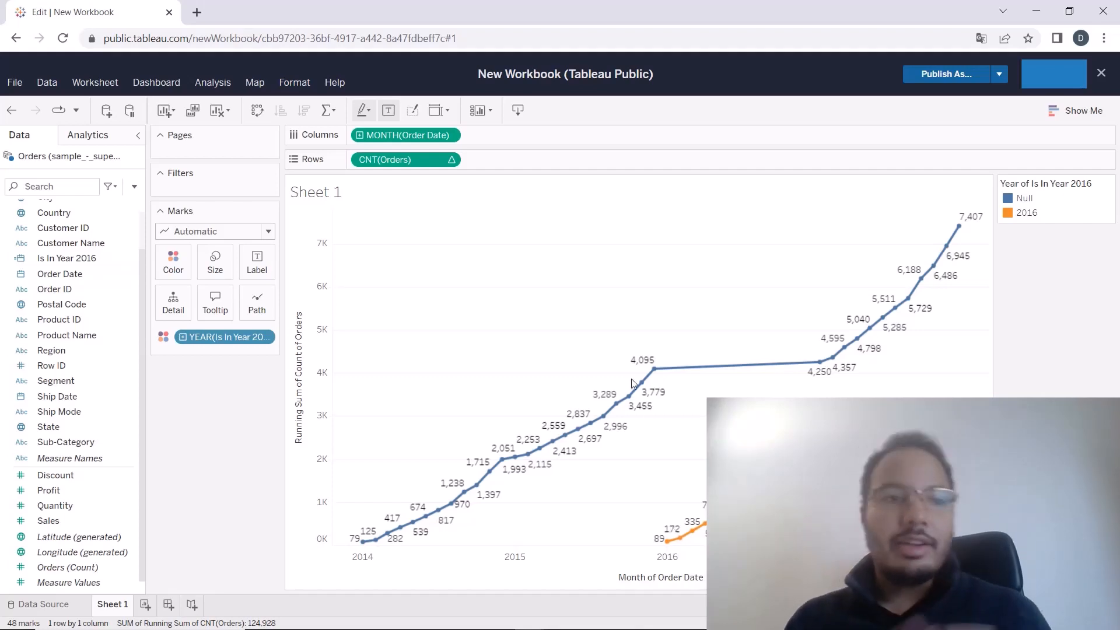
- Edit the Is In Year 2016 calculation to wrap the whole IF expression in ATTR( ), and save it
{"action": "right_click", "coordinate": [86, 258]}
{"action": "left_click", "coordinate": [82, 309]}
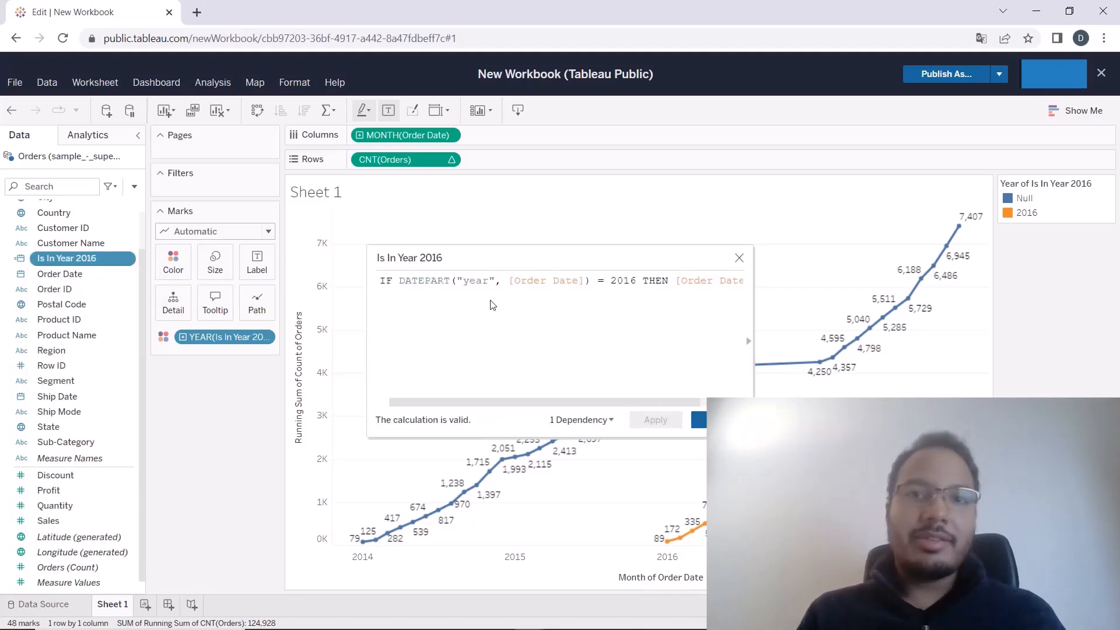
{"action": "type", "text": "ATTR("}
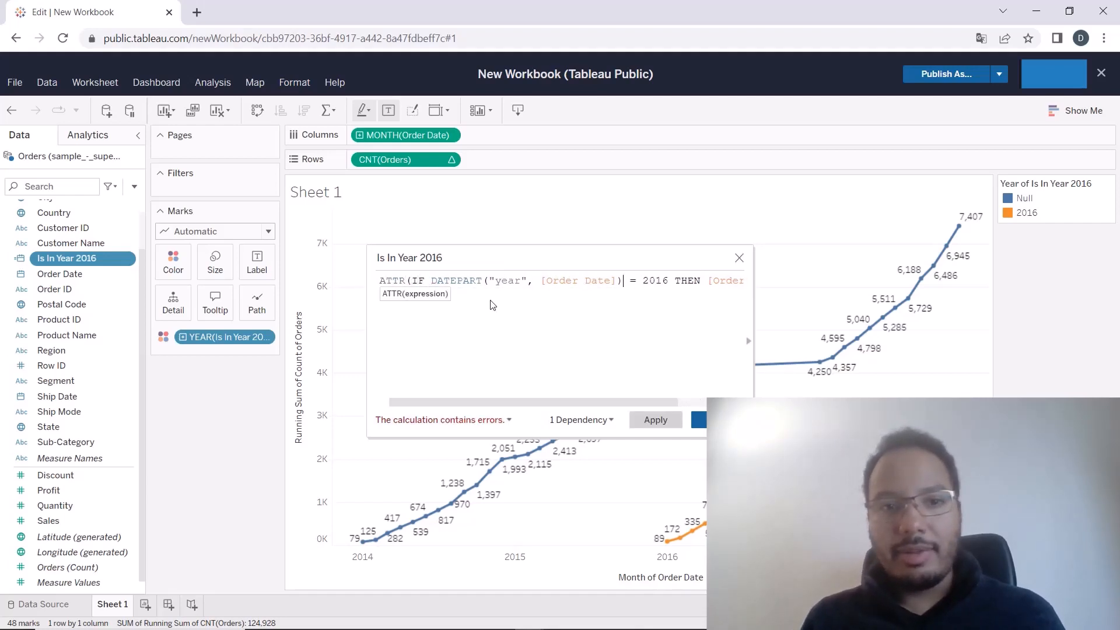
{"action": "key", "text": "End"}
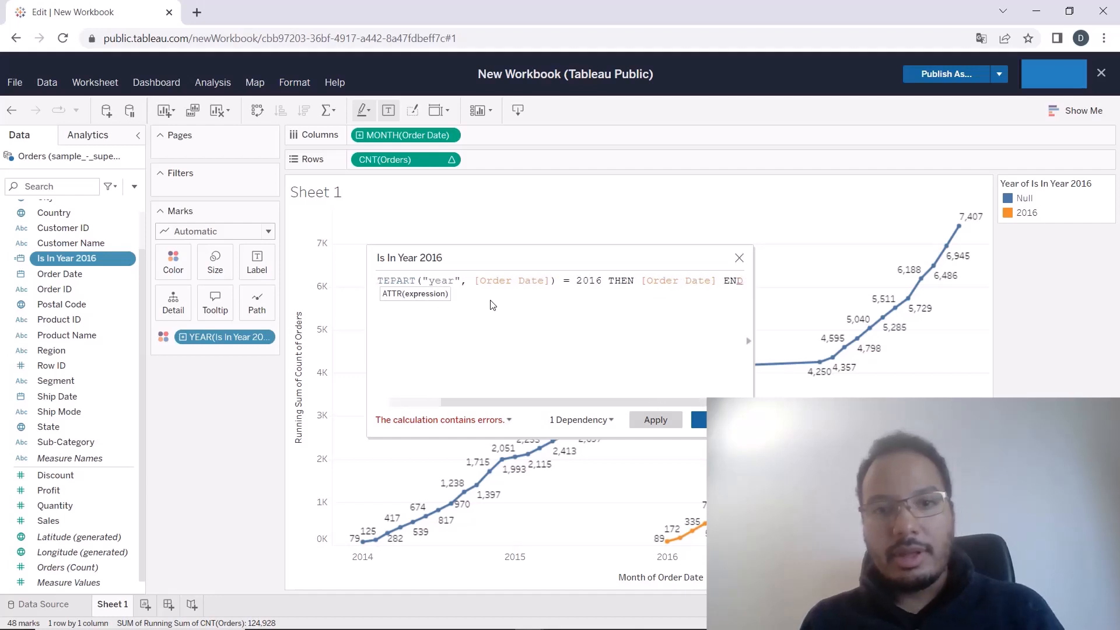
{"action": "type", "text": ")"}
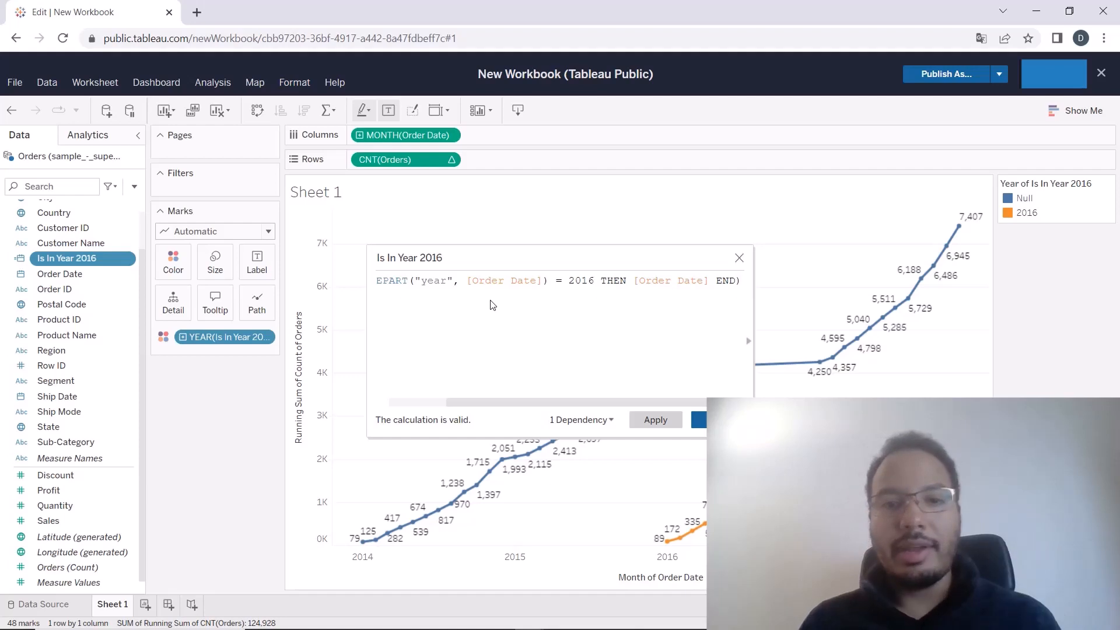
{"action": "left_click", "coordinate": [655, 420]}
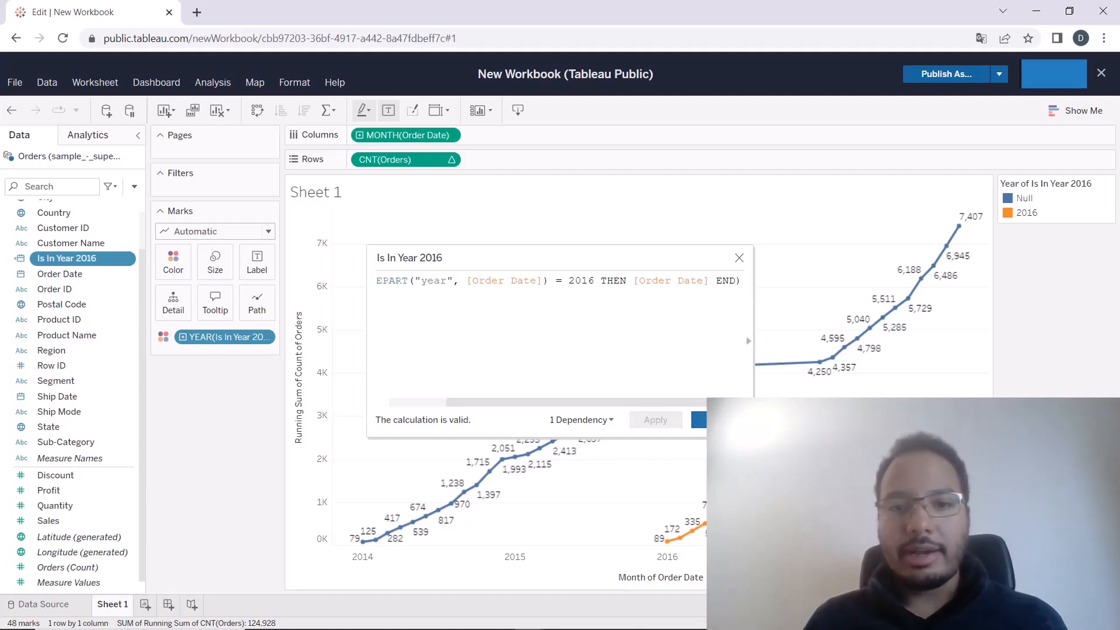
{"action": "left_click", "coordinate": [698, 420]}
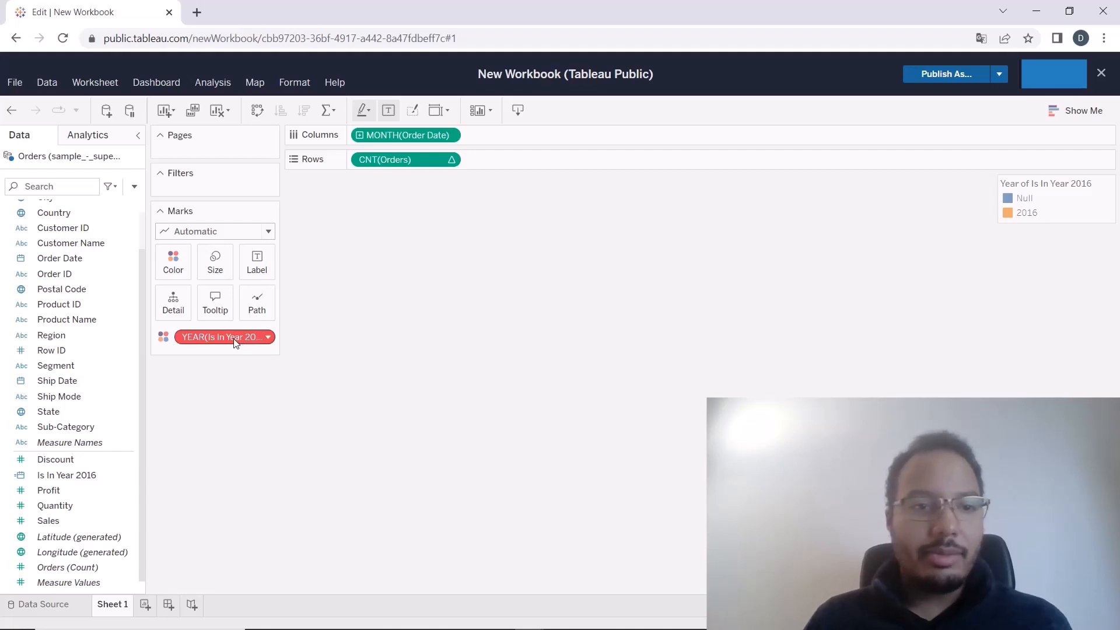
- Replace the invalid year field on the color encoding with the updated Is In Year 2016 field
{"action": "left_click_drag", "start_coordinate": [235, 338], "coordinate": [232, 409]}
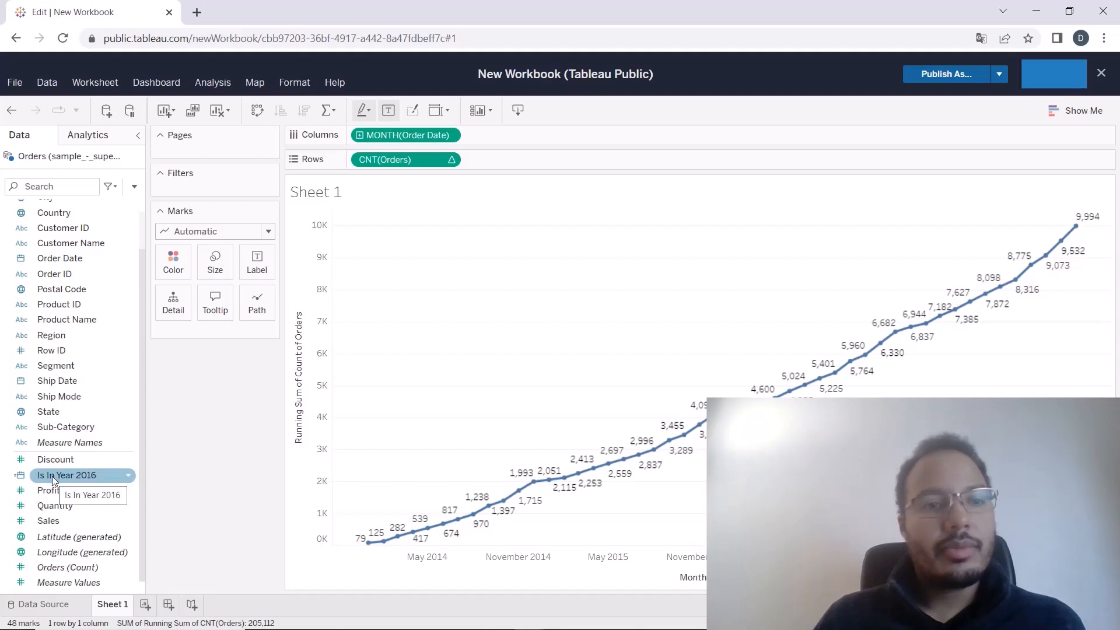
{"action": "left_click_drag", "start_coordinate": [52, 476], "coordinate": [167, 266]}
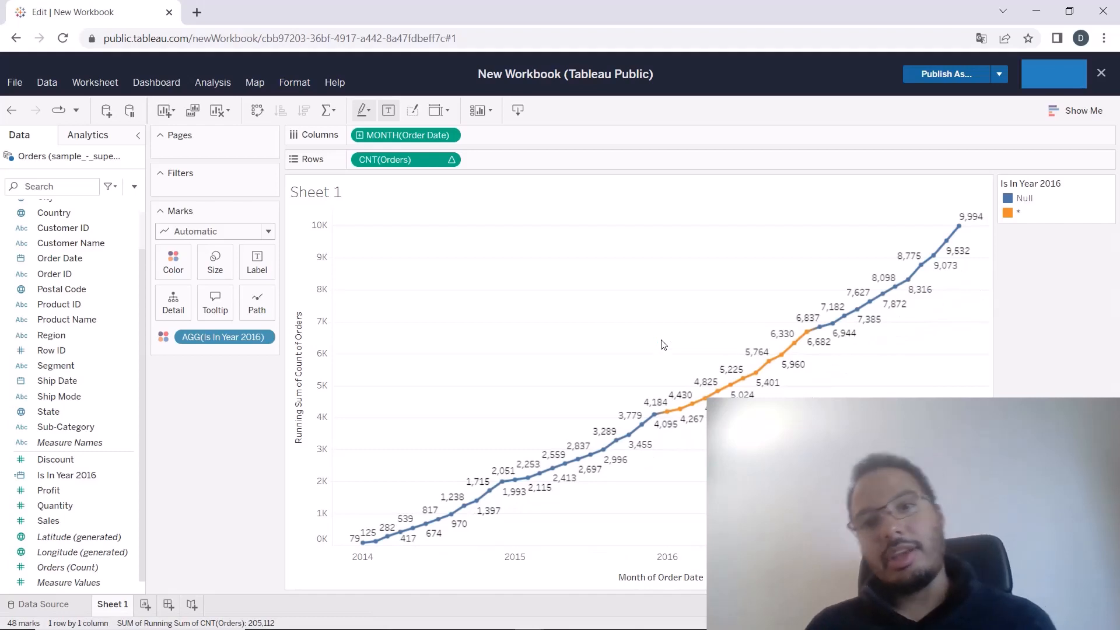
{"action": "mouse_move", "coordinate": [666, 414]}
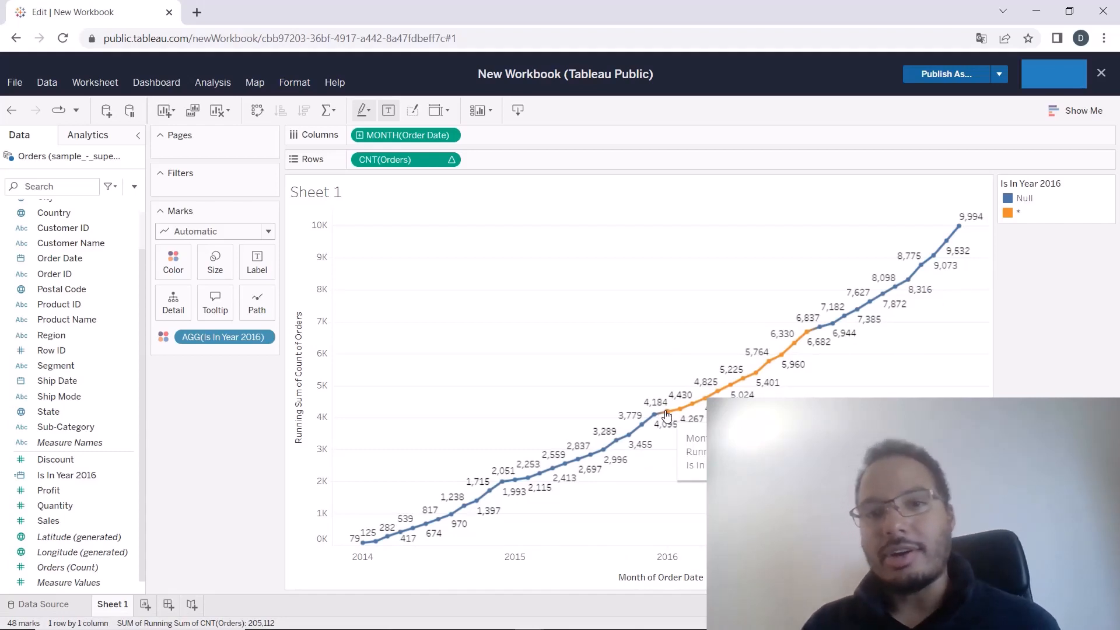
{"action": "mouse_move", "coordinate": [810, 342]}
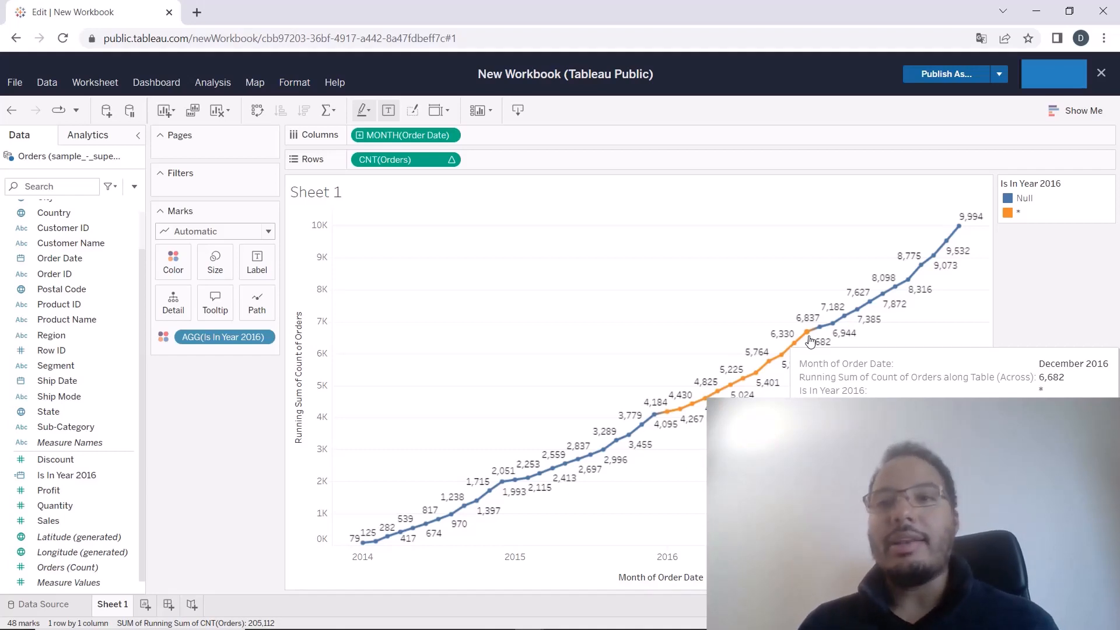
- Highlight the Null item in the Is In Year 2016 color legend and open its options
{"action": "left_click", "coordinate": [1024, 201]}
{"action": "right_click", "coordinate": [1023, 201]}
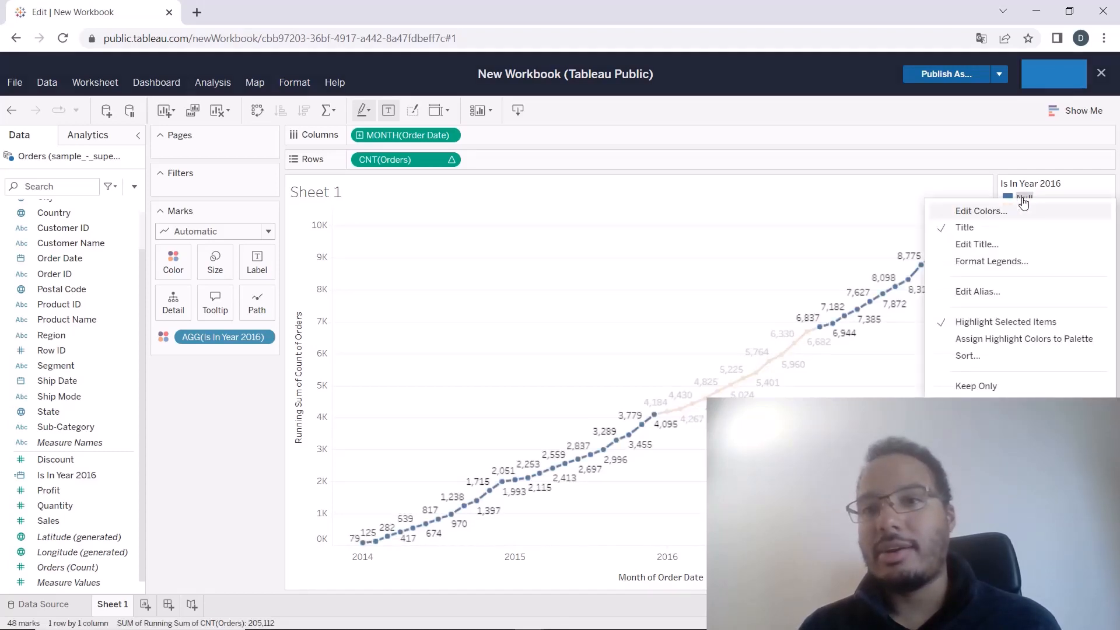
{"action": "left_click", "coordinate": [971, 403]}
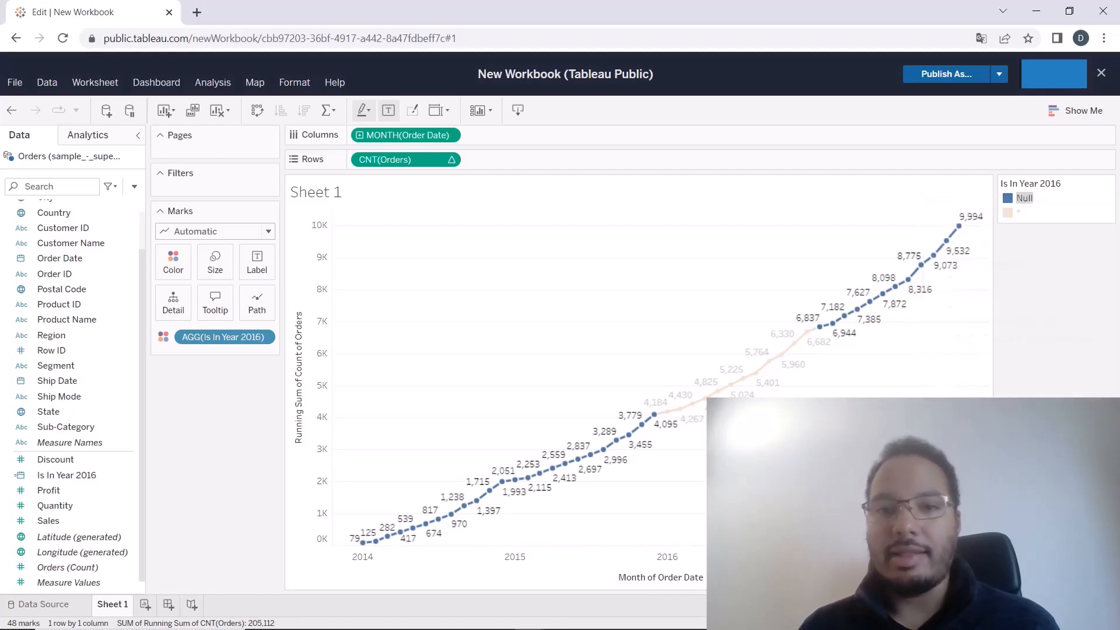